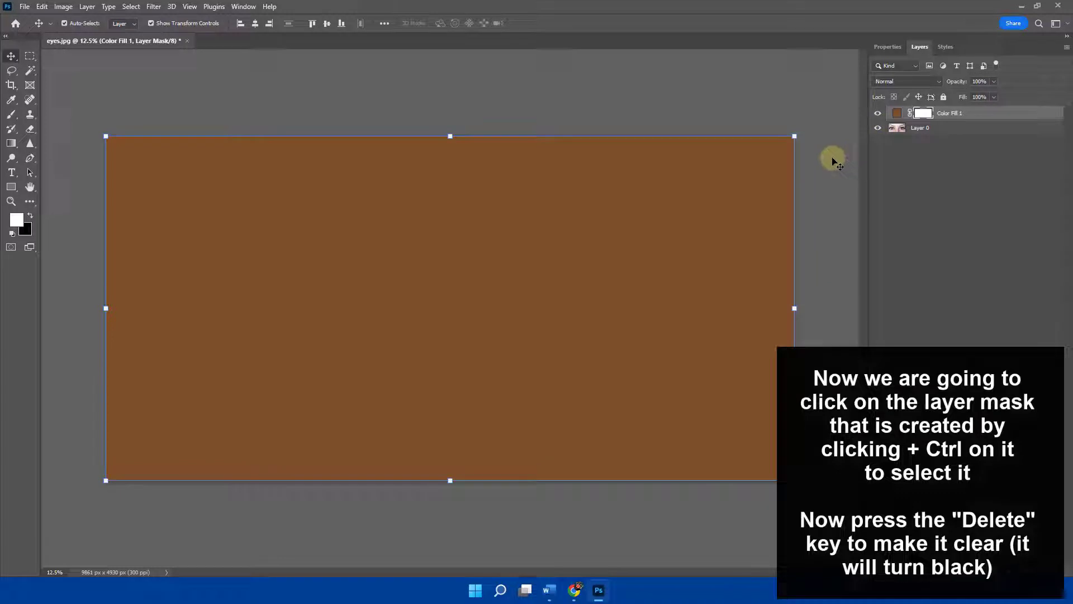
# Fill the Color Fill 1 layer mask with black to hide the brown fill, and remove the selection.
pyautogui.press('Delete')
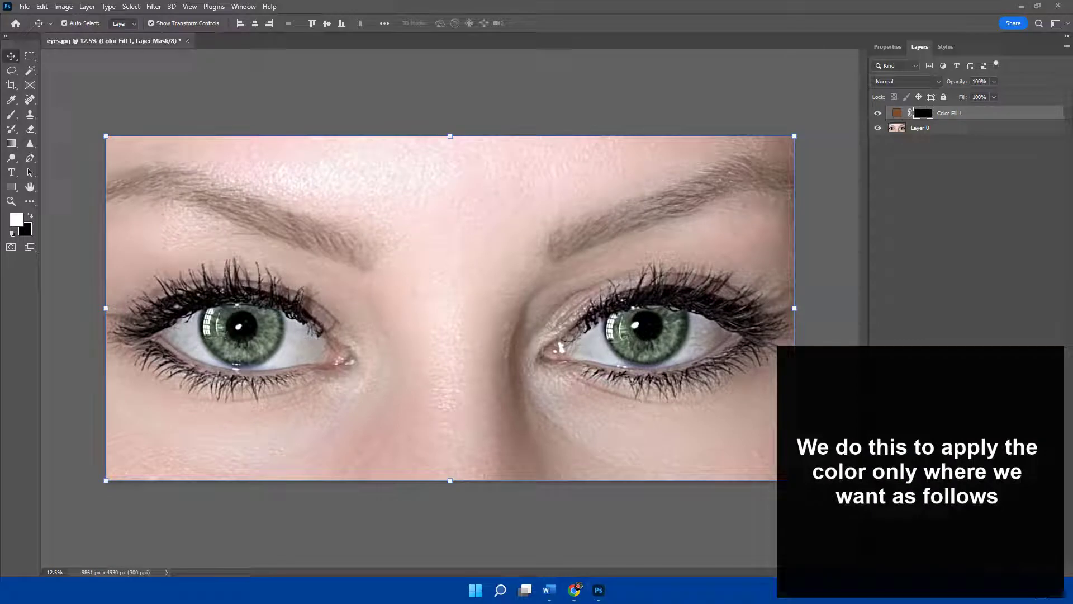
pyautogui.click(12, 116)
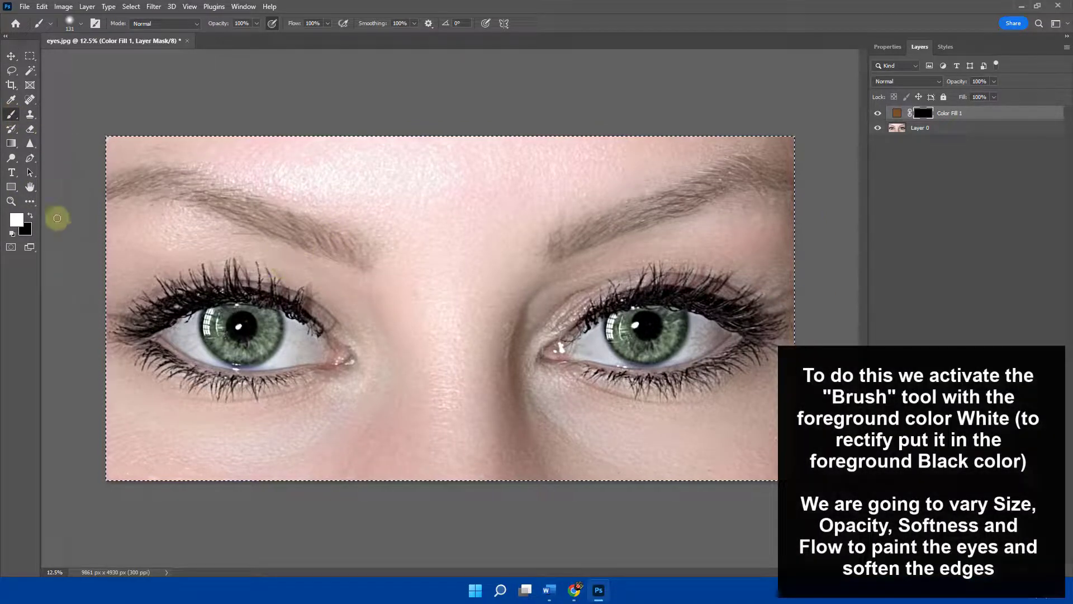
pyautogui.hotkey('ctrl', 'd')
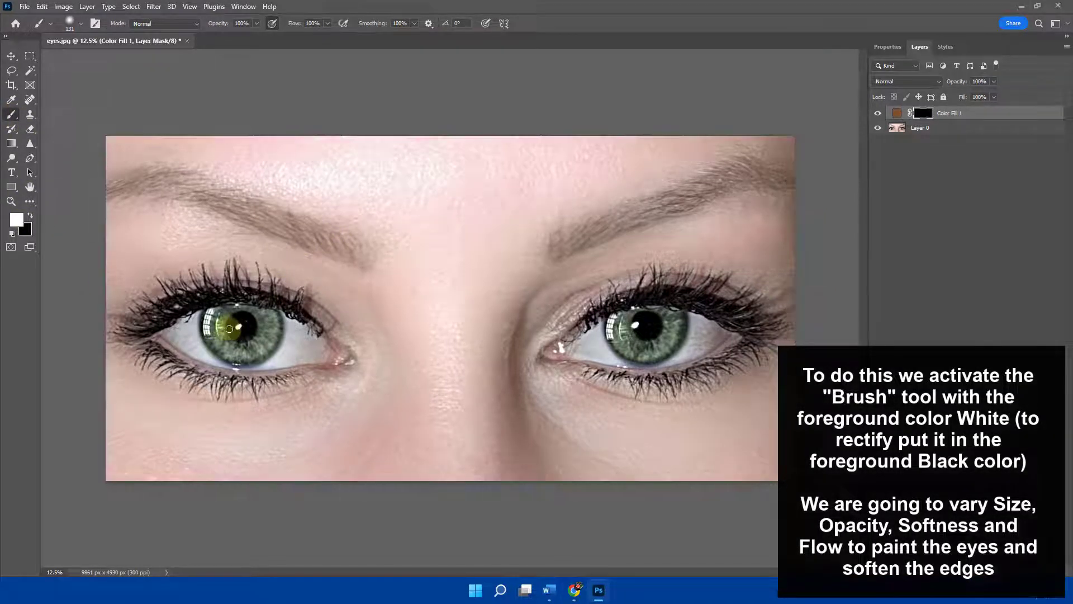
# Paint white with the Brush on the Color Fill 1 mask over the left-hand iris, leaving the pupil uncovered.
pyautogui.scroll(1, 229, 329)
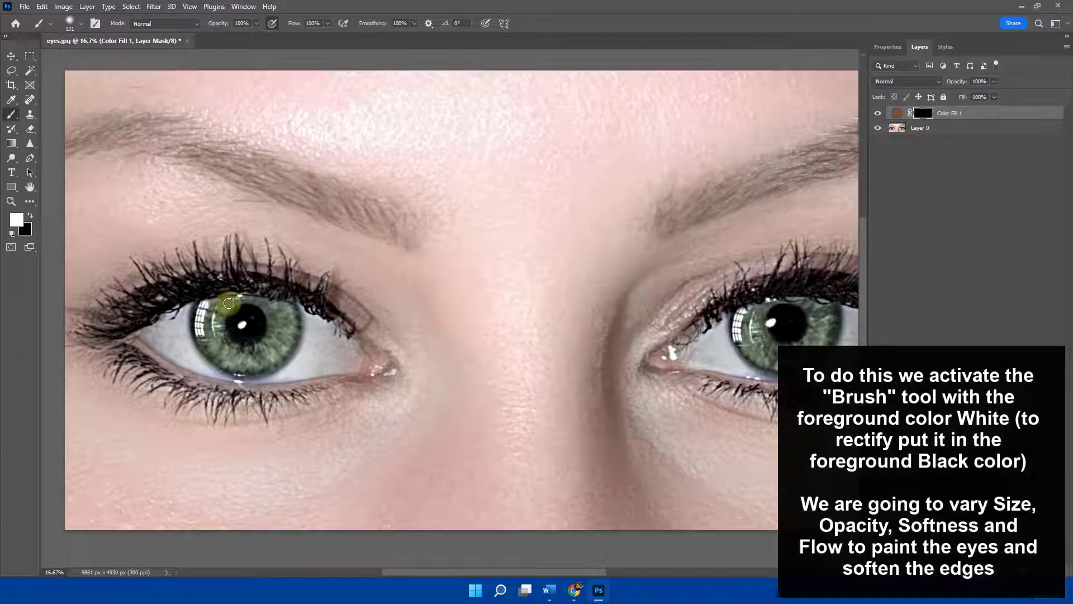
pyautogui.moveTo(229, 303)
pyautogui.mouseDown()
pyautogui.moveTo(216, 341)
pyautogui.moveTo(223, 302)
pyautogui.moveTo(201, 303)
pyautogui.moveTo(285, 314)
pyautogui.moveTo(280, 365)
pyautogui.moveTo(240, 370)
pyautogui.moveTo(215, 356)
pyautogui.moveTo(195, 309)
pyautogui.moveTo(203, 306)
pyautogui.moveTo(203, 350)
pyautogui.moveTo(258, 372)
pyautogui.moveTo(289, 353)
pyautogui.moveTo(294, 317)
pyautogui.moveTo(278, 305)
pyautogui.moveTo(288, 310)
pyautogui.moveTo(284, 364)
pyautogui.moveTo(291, 304)
pyautogui.moveTo(221, 300)
pyautogui.moveTo(206, 313)
pyautogui.moveTo(206, 336)
pyautogui.moveTo(207, 309)
pyautogui.moveTo(208, 337)
pyautogui.moveTo(212, 303)
pyautogui.moveTo(200, 334)
pyautogui.moveTo(212, 353)
pyautogui.moveTo(207, 320)
pyautogui.moveTo(240, 356)
pyautogui.moveTo(196, 325)
pyautogui.moveTo(203, 352)
pyautogui.moveTo(210, 303)
pyautogui.moveTo(200, 335)
pyautogui.moveTo(208, 319)
pyautogui.moveTo(221, 343)
pyautogui.moveTo(199, 327)
pyautogui.moveTo(159, 341)
pyautogui.mouseUp()
pyautogui.click(31, 215)
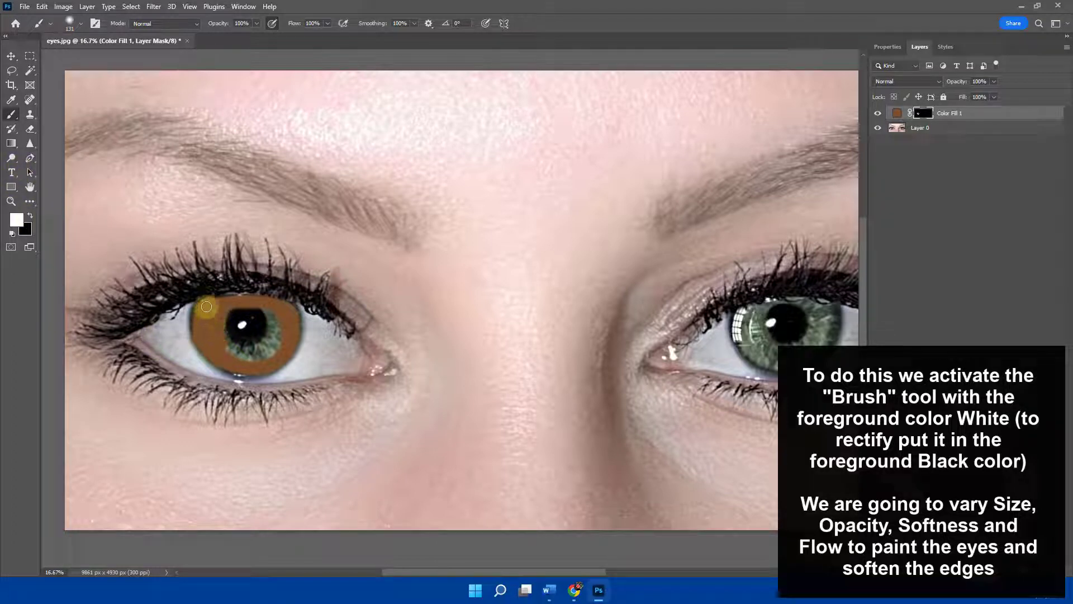
pyautogui.moveTo(196, 326)
pyautogui.mouseDown()
pyautogui.moveTo(223, 352)
pyautogui.moveTo(219, 332)
pyautogui.moveTo(256, 353)
pyautogui.moveTo(278, 339)
pyautogui.moveTo(271, 305)
pyautogui.moveTo(277, 346)
pyautogui.moveTo(249, 357)
pyautogui.moveTo(214, 351)
pyautogui.moveTo(275, 353)
pyautogui.moveTo(284, 328)
pyautogui.moveTo(277, 357)
pyautogui.moveTo(221, 354)
pyautogui.moveTo(280, 352)
pyautogui.moveTo(281, 326)
pyautogui.moveTo(230, 360)
pyautogui.moveTo(213, 347)
pyautogui.moveTo(274, 367)
pyautogui.mouseUp()
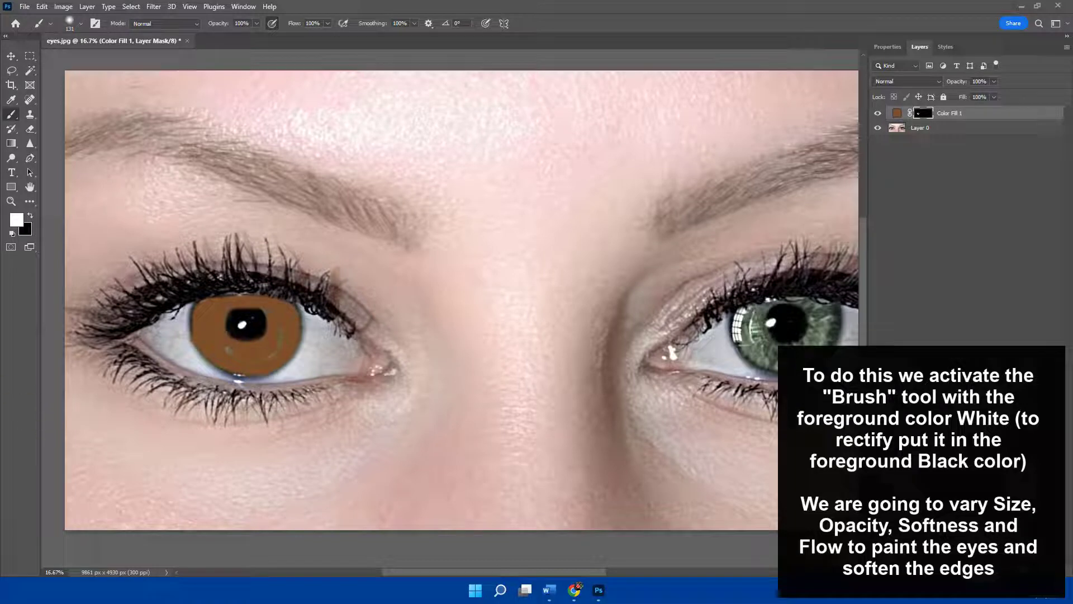
pyautogui.moveTo(275, 340)
pyautogui.mouseDown()
pyautogui.moveTo(255, 362)
pyautogui.moveTo(216, 343)
pyautogui.moveTo(247, 367)
pyautogui.moveTo(212, 347)
pyautogui.moveTo(257, 356)
pyautogui.moveTo(282, 345)
pyautogui.moveTo(252, 367)
pyautogui.moveTo(282, 342)
pyautogui.moveTo(273, 355)
pyautogui.moveTo(226, 354)
pyautogui.moveTo(284, 357)
pyautogui.moveTo(269, 308)
pyautogui.moveTo(275, 353)
pyautogui.moveTo(283, 343)
pyautogui.moveTo(229, 355)
pyautogui.moveTo(207, 337)
pyautogui.moveTo(234, 362)
pyautogui.moveTo(256, 359)
pyautogui.mouseUp()
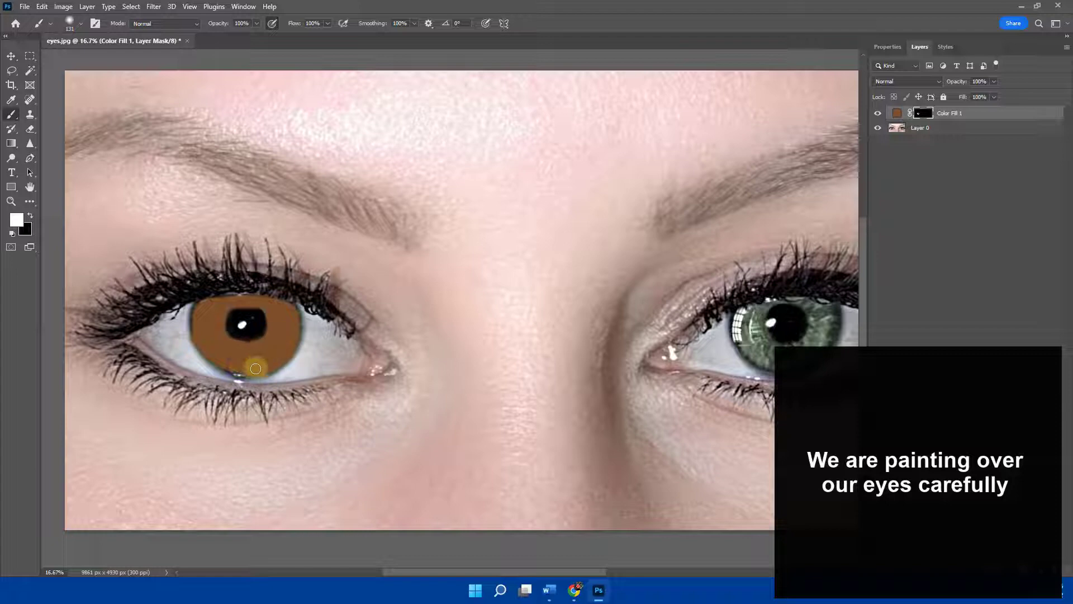
# Enlarge the brush to 171 px with 13% hardness and touch up the colour over the left-hand iris.
pyautogui.rightClick(263, 362)
pyautogui.click(322, 414)
pyautogui.moveTo(322, 414)
pyautogui.mouseDown()
pyautogui.moveTo(331, 411)
pyautogui.moveTo(311, 415)
pyautogui.moveTo(350, 390)
pyautogui.mouseUp()
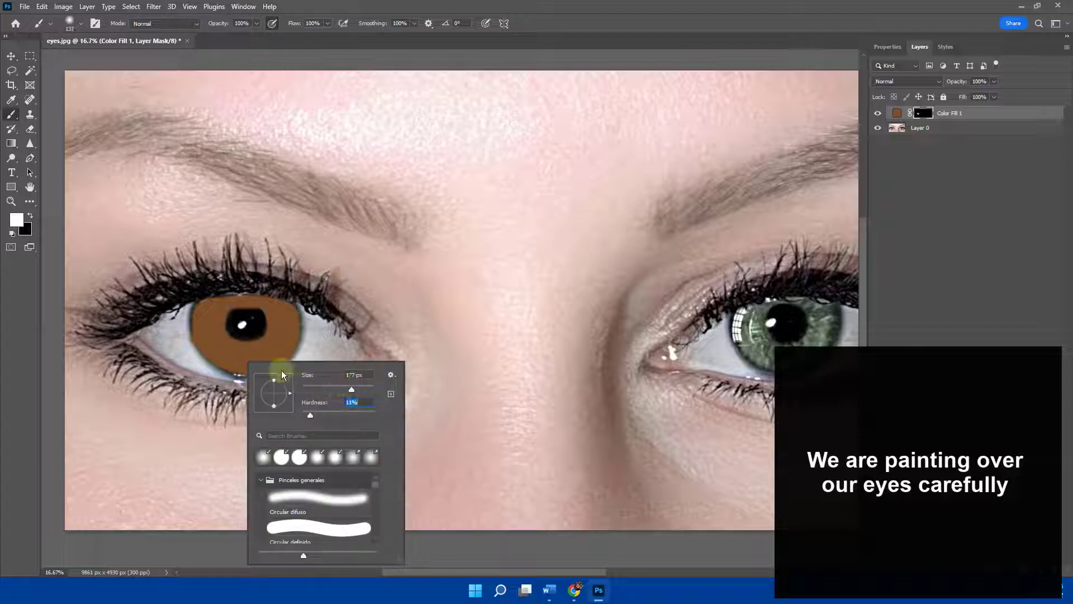
pyautogui.moveTo(202, 308)
pyautogui.mouseDown()
pyautogui.moveTo(197, 338)
pyautogui.moveTo(210, 359)
pyautogui.moveTo(246, 372)
pyautogui.moveTo(287, 346)
pyautogui.moveTo(280, 300)
pyautogui.moveTo(266, 304)
pyautogui.moveTo(277, 335)
pyautogui.mouseUp()
# Reveal the brown fill over the right-hand iris by painting its mask area white, leaving the pupil uncovered.
pyautogui.hscroll(5, 517, 339)
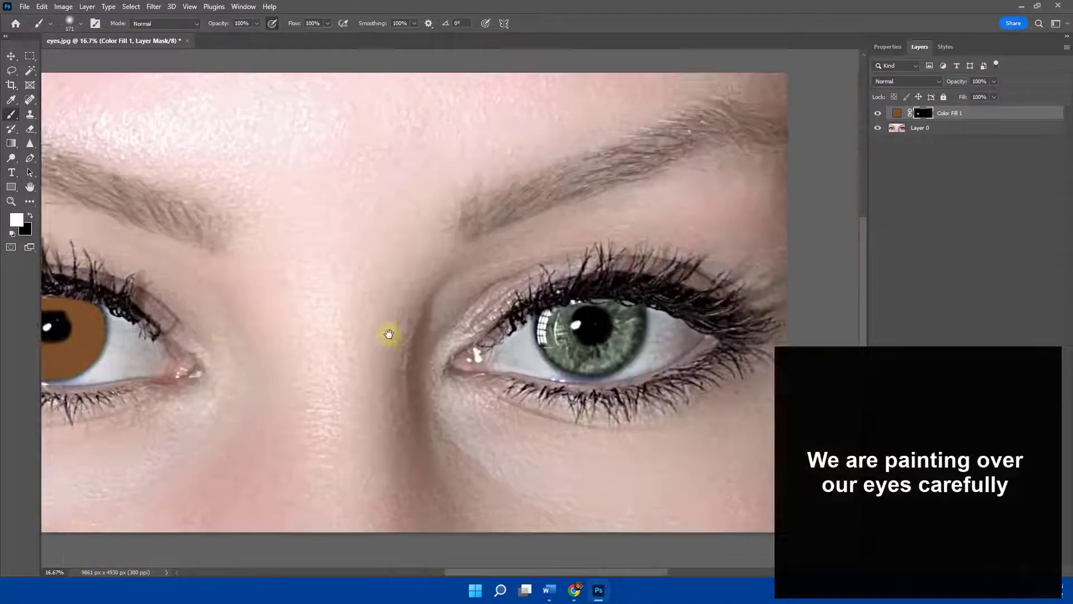
pyautogui.rightClick(464, 323)
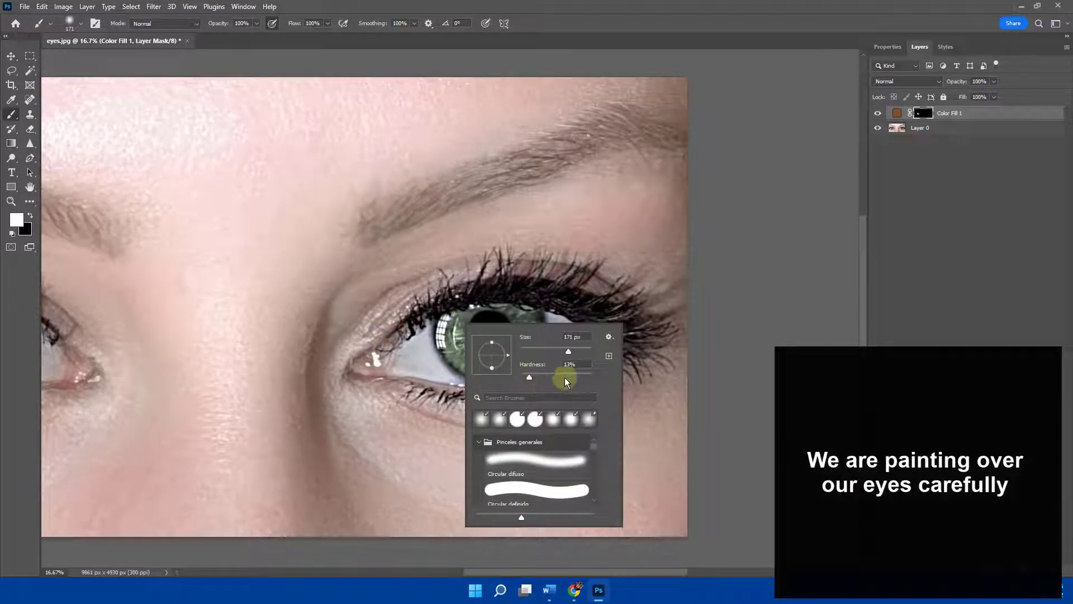
pyautogui.click(471, 321)
pyautogui.moveTo(464, 324)
pyautogui.mouseDown()
pyautogui.moveTo(450, 347)
pyautogui.moveTo(450, 313)
pyautogui.mouseUp()
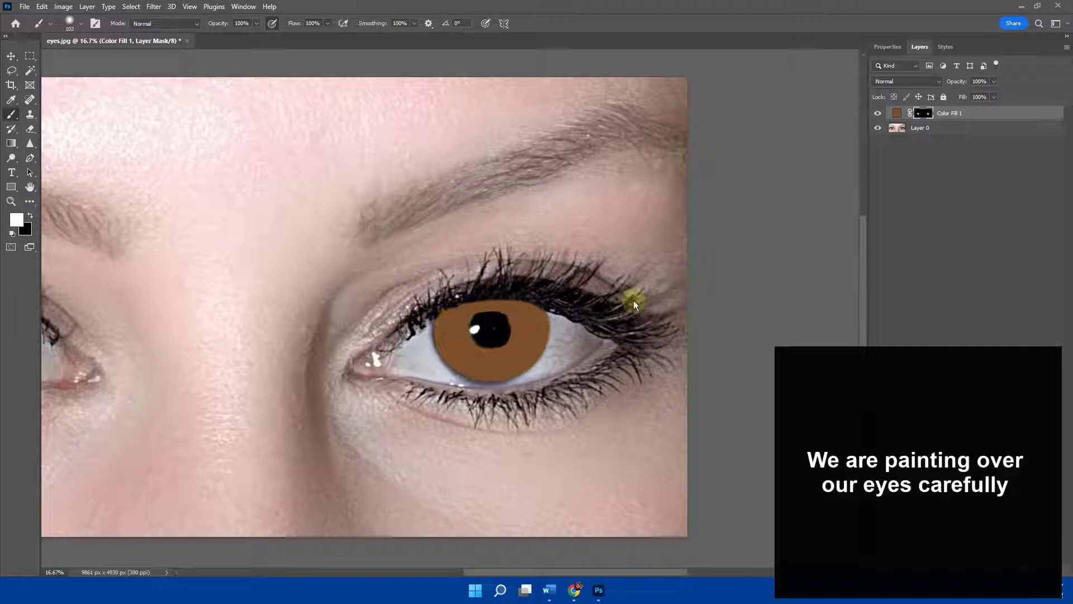
# Set the Color Fill 1 layer to the Color blending mode at 94% opacity.
pyautogui.hotkey('ctrl', '-')
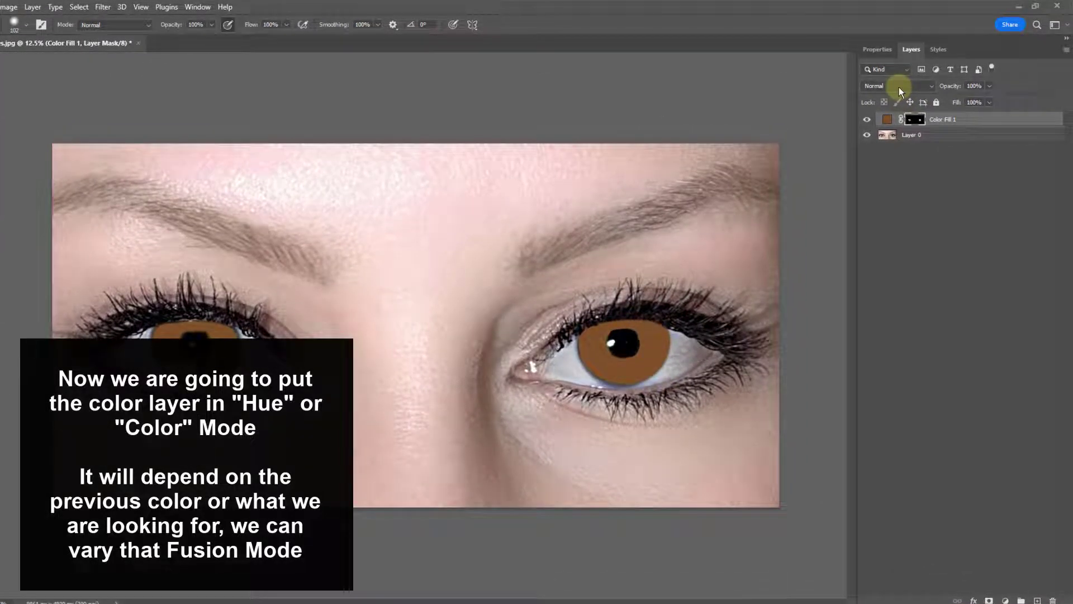
pyautogui.click(899, 87)
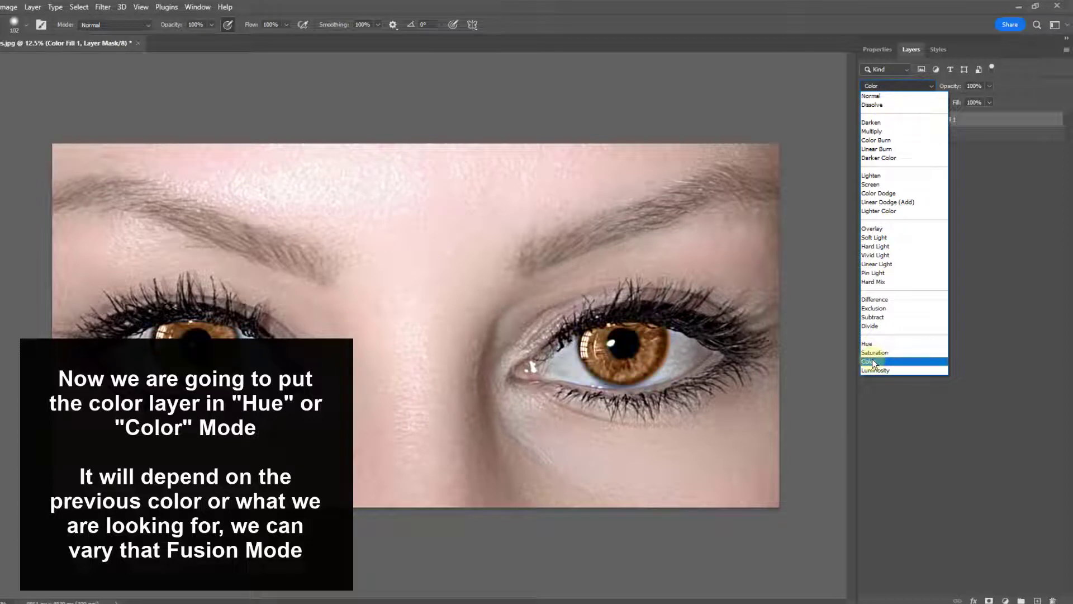
pyautogui.click(873, 361)
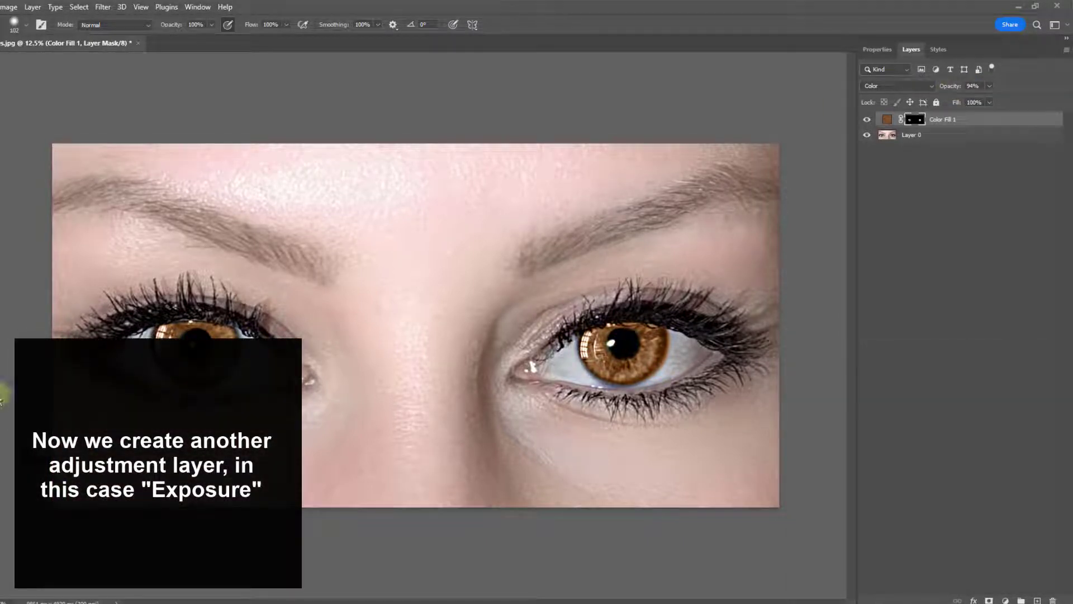
# Add an Exposure adjustment layer and replace its mask with a copy of the Color Fill 1 mask.
pyautogui.click(1006, 598)
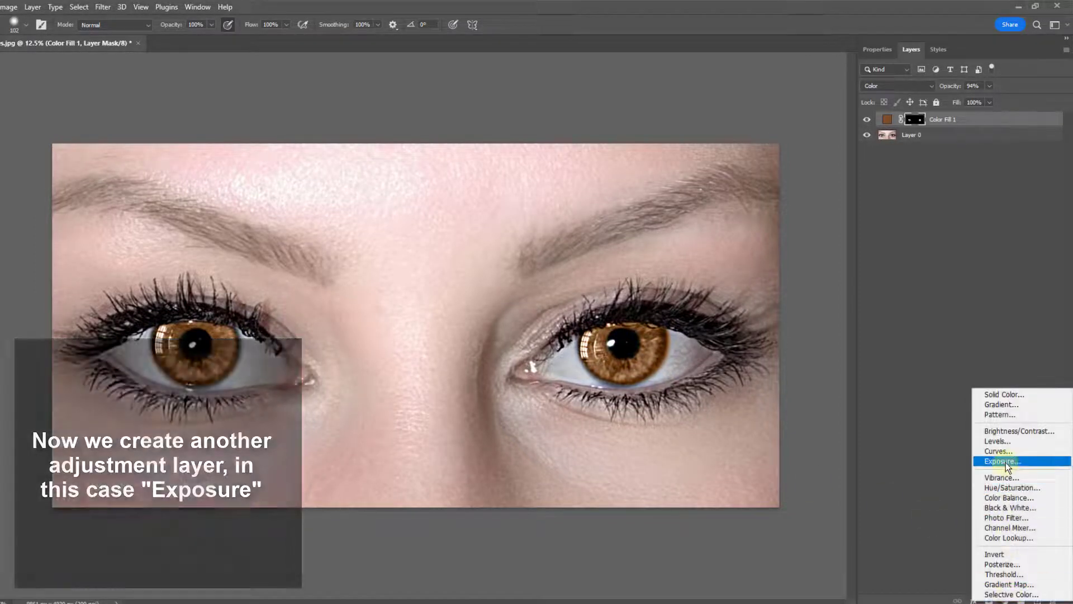
pyautogui.click(1006, 465)
pyautogui.click(911, 49)
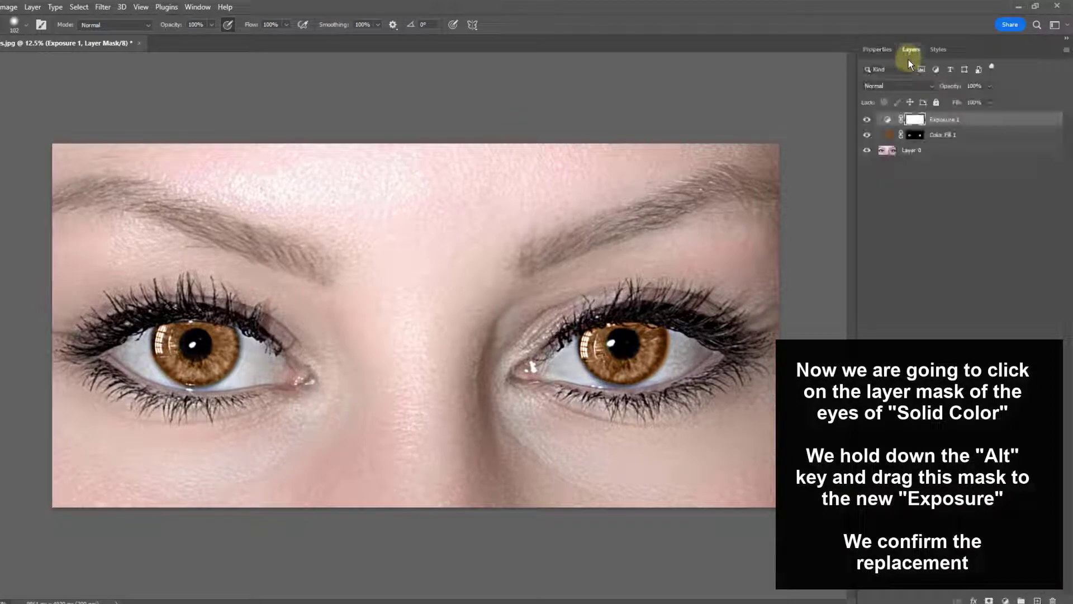
pyautogui.click(915, 136)
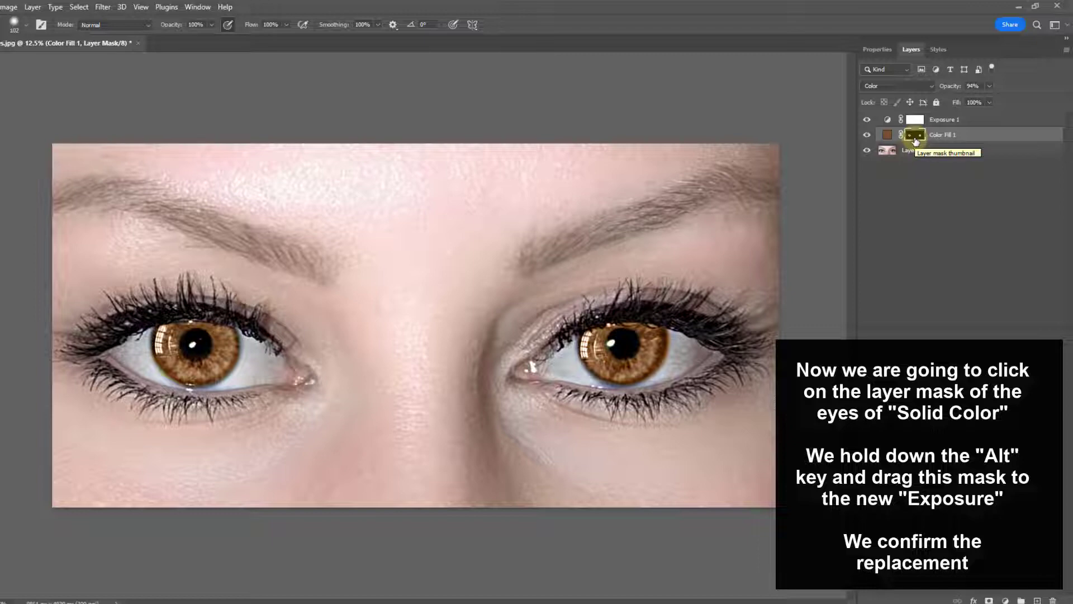
pyautogui.moveTo(915, 140); pyautogui.dragTo(917, 122)
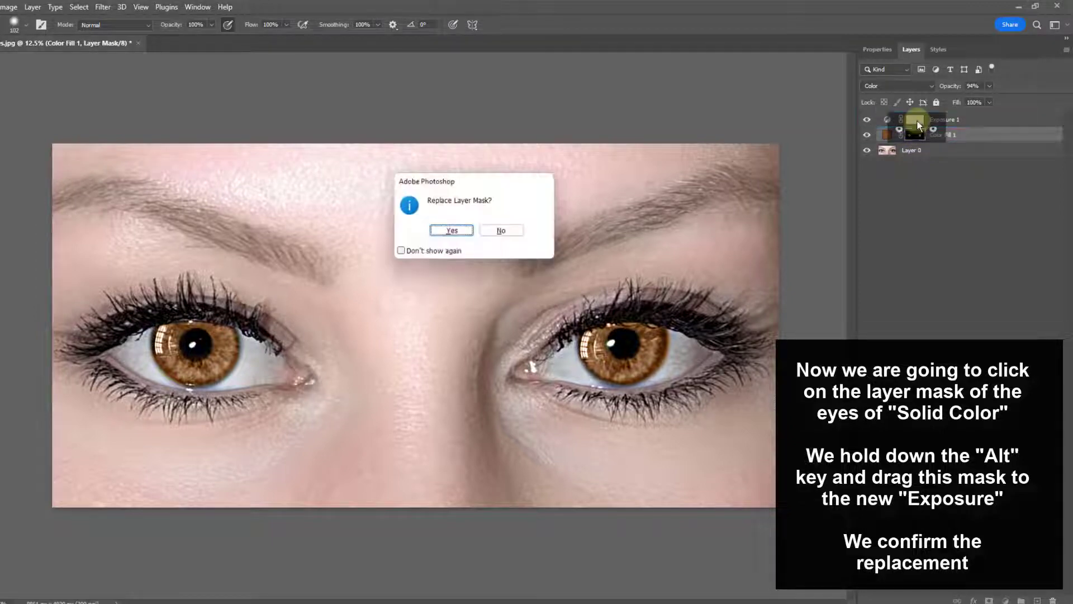
pyautogui.click(460, 233)
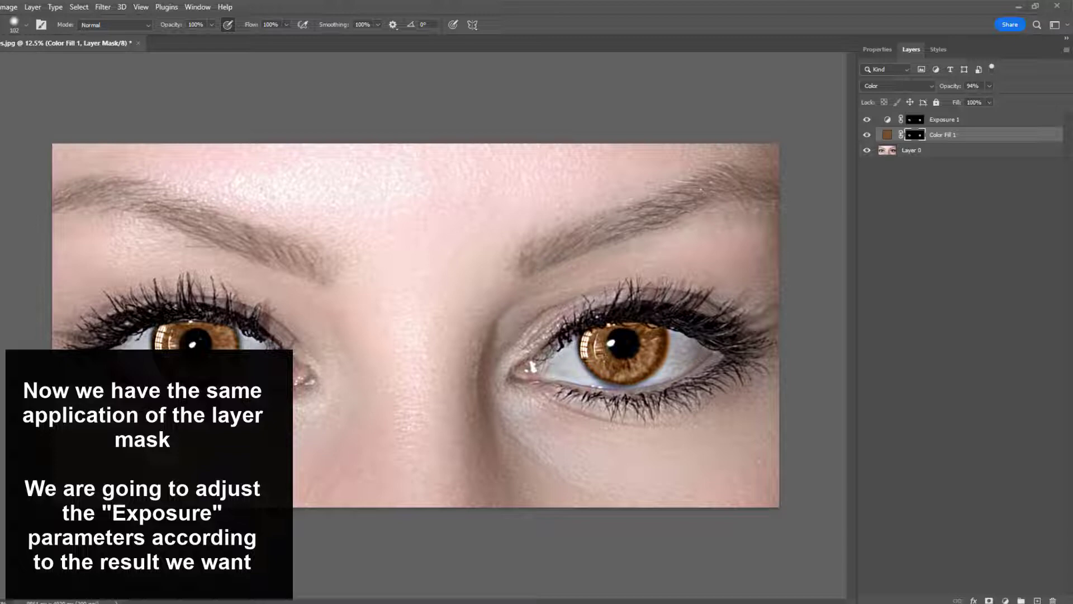
# Set the Exposure layer to +0.33 exposure and about -0.02 offset, with Soft Light blending at 94% opacity.
pyautogui.doubleClick(888, 120)
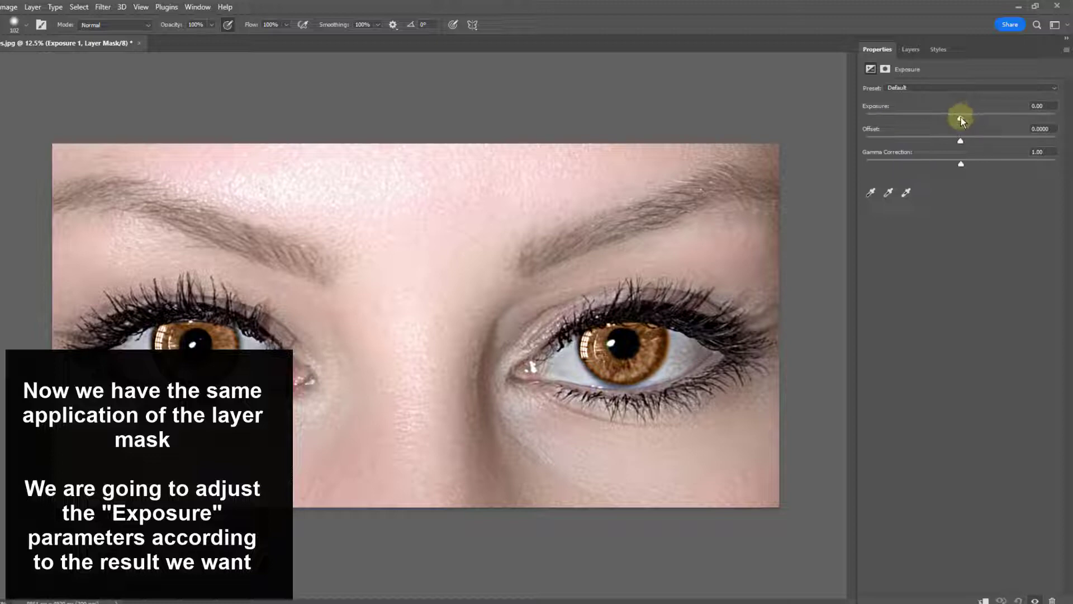
pyautogui.moveTo(961, 118); pyautogui.dragTo(957, 141)
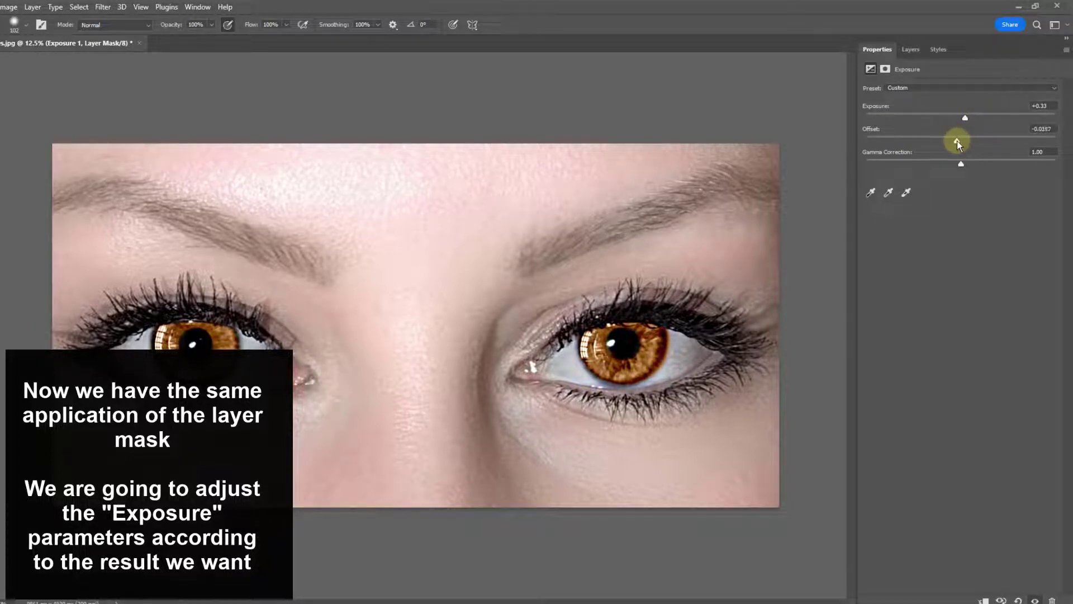
pyautogui.click(911, 50)
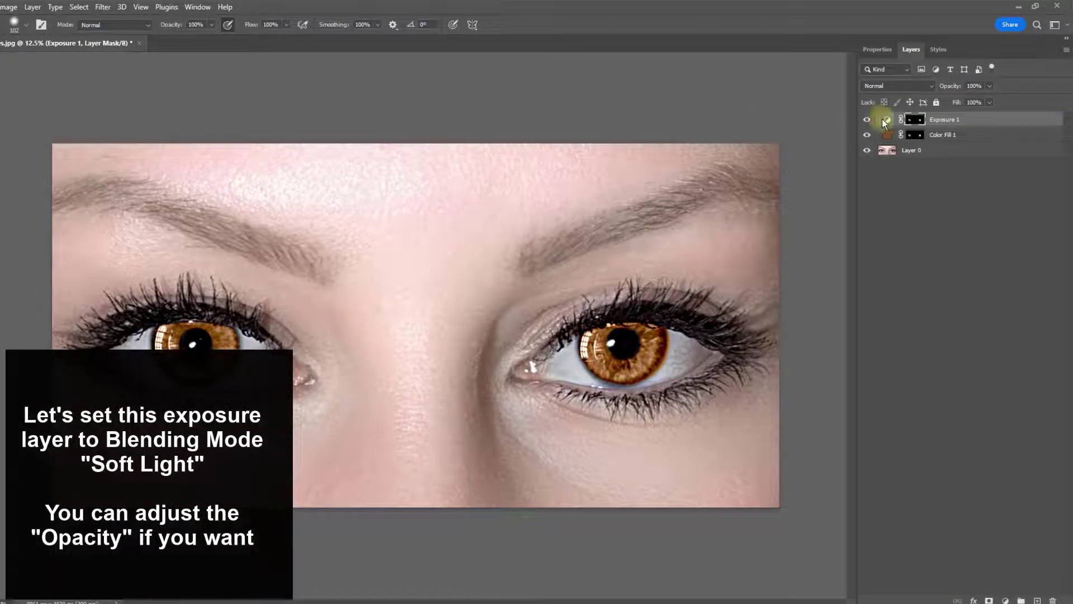
pyautogui.click(888, 86)
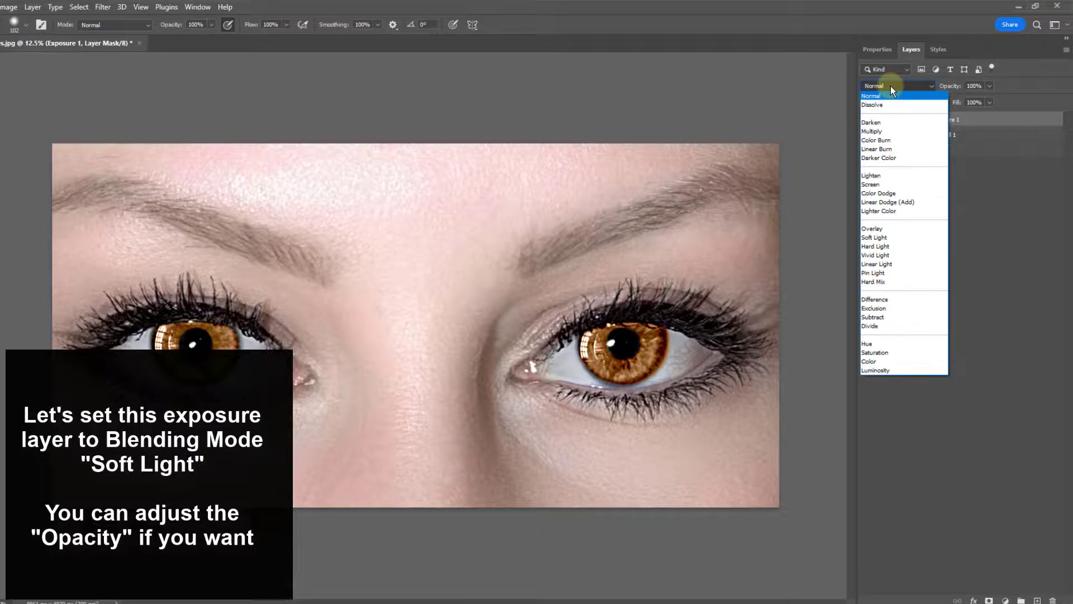
pyautogui.click(871, 237)
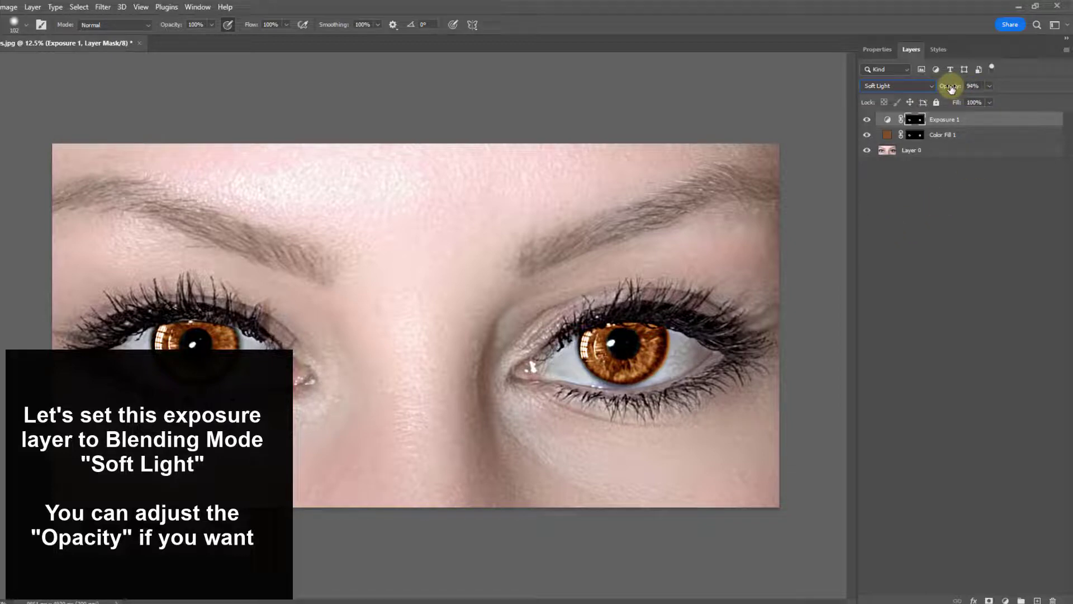
# Group the Exposure 1 and Color Fill 1 layers together.
pyautogui.click(943, 136)
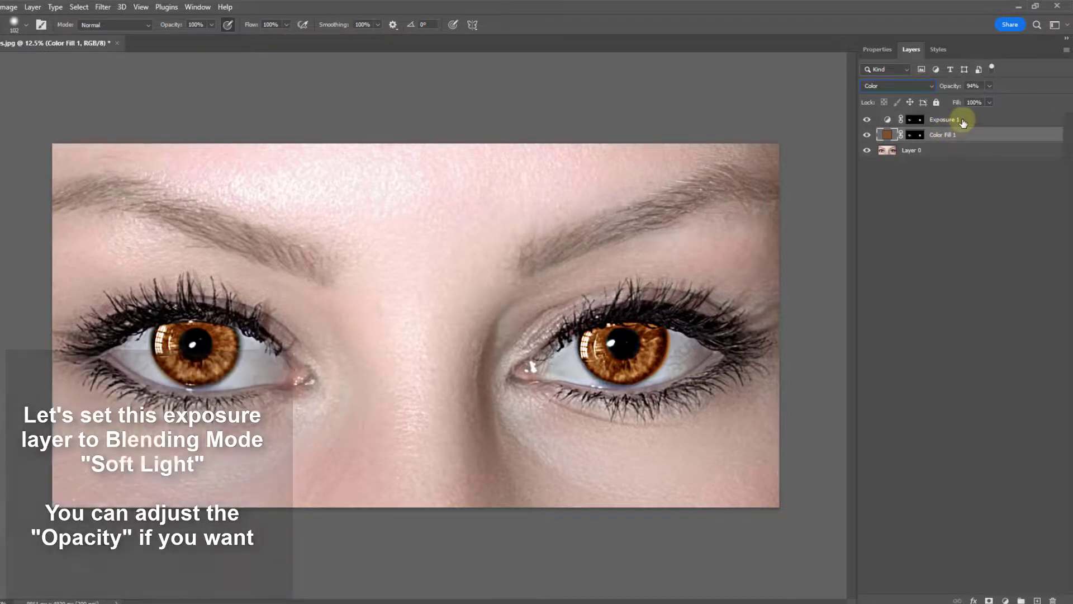
pyautogui.keyDown('shift'); pyautogui.click(963, 121); pyautogui.keyUp('shift')
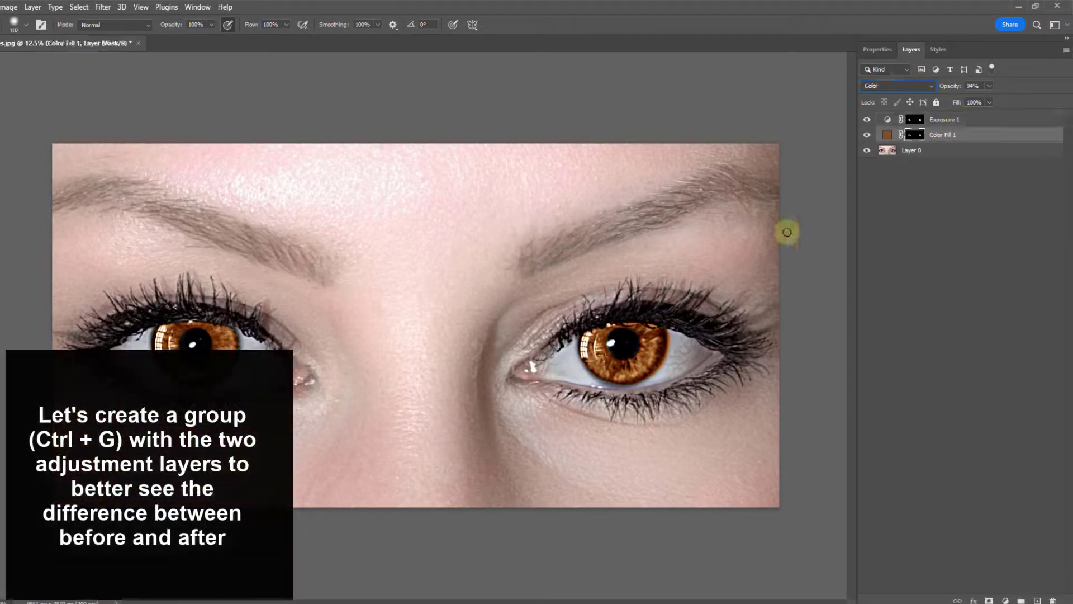
pyautogui.click(979, 121)
pyautogui.keyDown('shift'); pyautogui.click(968, 134); pyautogui.keyUp('shift')
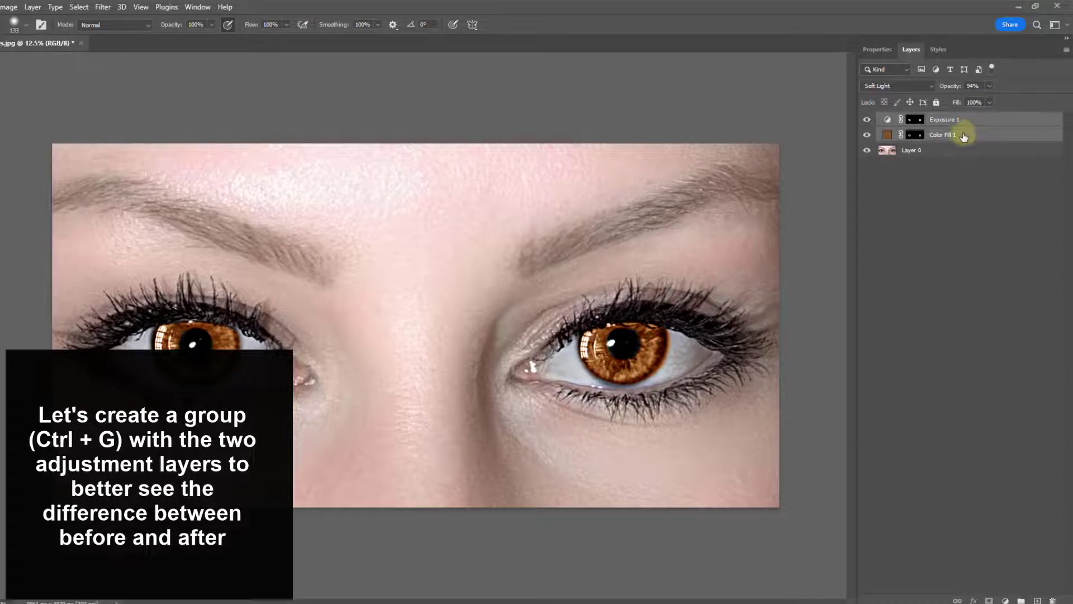
pyautogui.hotkey('ctrl', 'g')
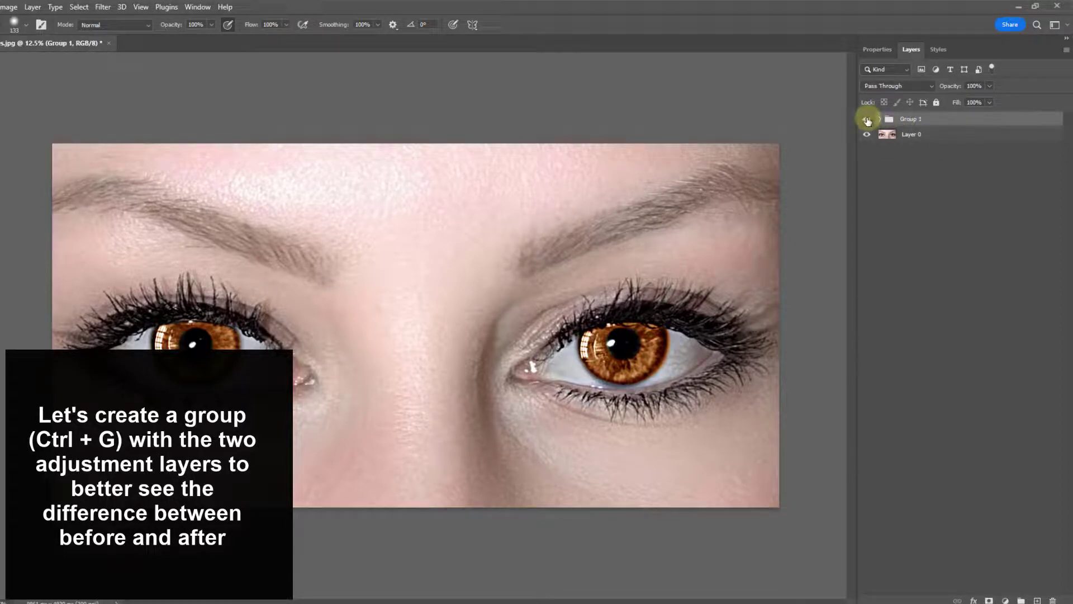
# Toggle the new group's visibility to compare before and after, and set the group's opacity to 77%.
pyautogui.click(867, 119)
pyautogui.click(867, 120)
pyautogui.click(867, 120)
pyautogui.click(867, 119)
pyautogui.click(867, 119)
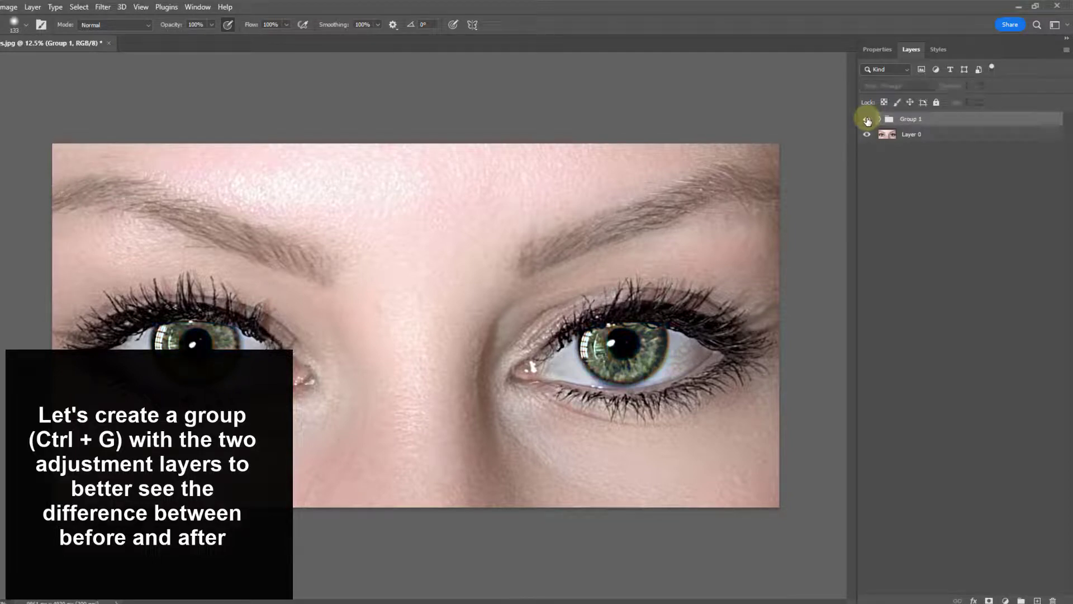
pyautogui.click(867, 120)
pyautogui.moveTo(953, 88); pyautogui.dragTo(946, 89)
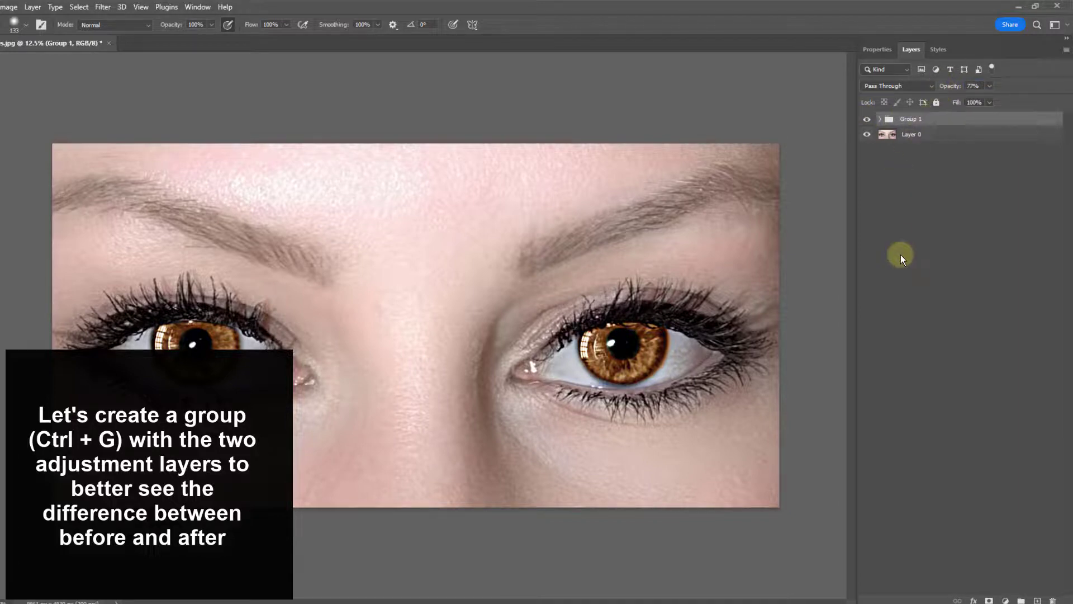
# Change the Color Fill 1 colour inside the group to muted blue 7685a2 and collapse the group.
pyautogui.click(881, 120)
pyautogui.click(897, 150)
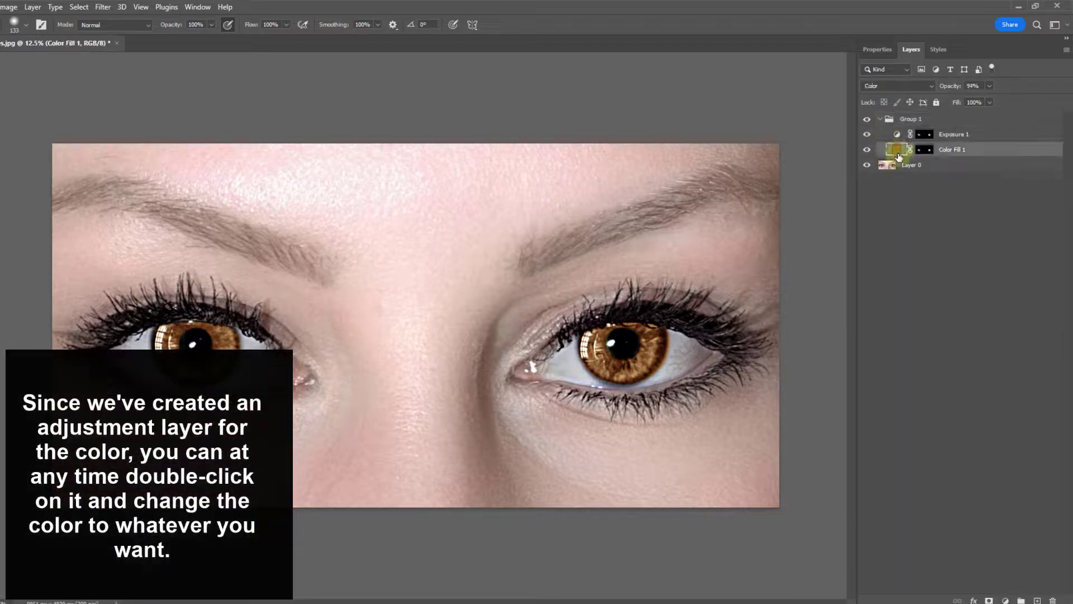
pyautogui.doubleClick(897, 150)
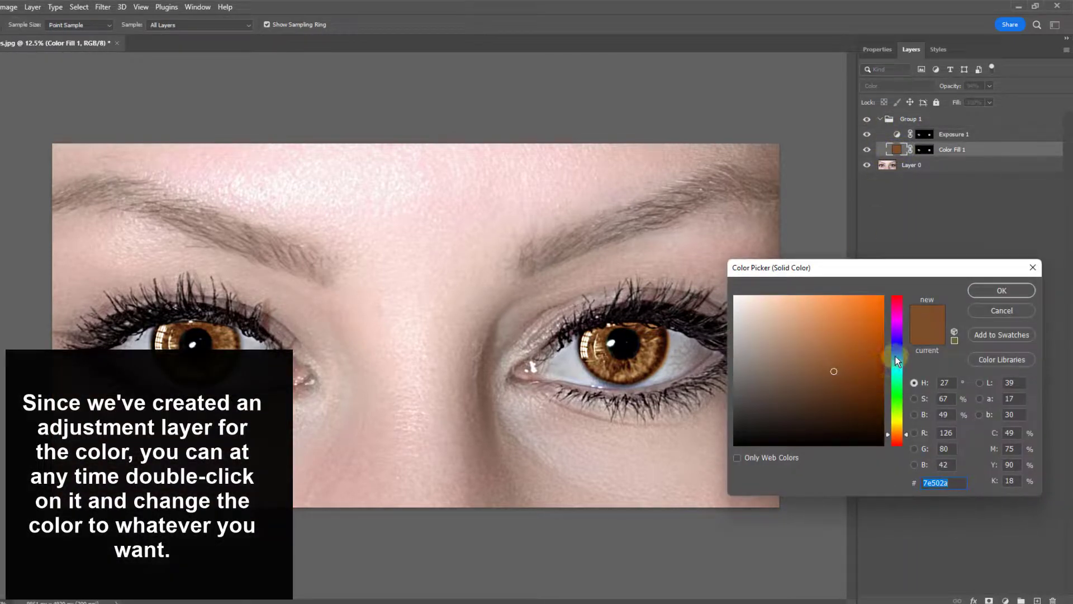
pyautogui.click(896, 354)
pyautogui.moveTo(825, 369)
pyautogui.mouseDown()
pyautogui.moveTo(807, 376)
pyautogui.moveTo(803, 352)
pyautogui.moveTo(783, 353)
pyautogui.mouseUp()
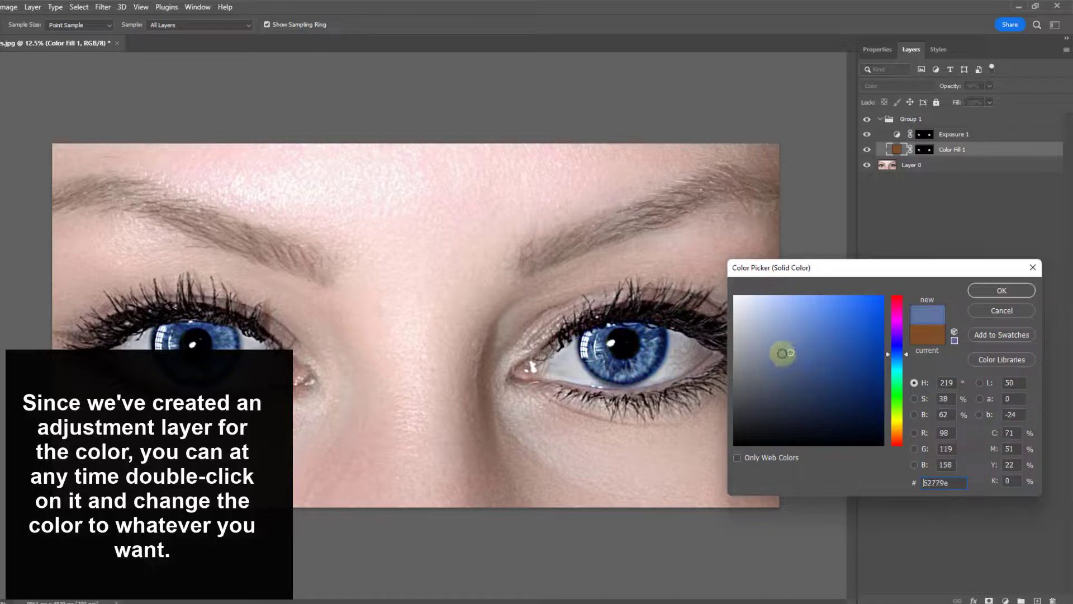
pyautogui.click(989, 290)
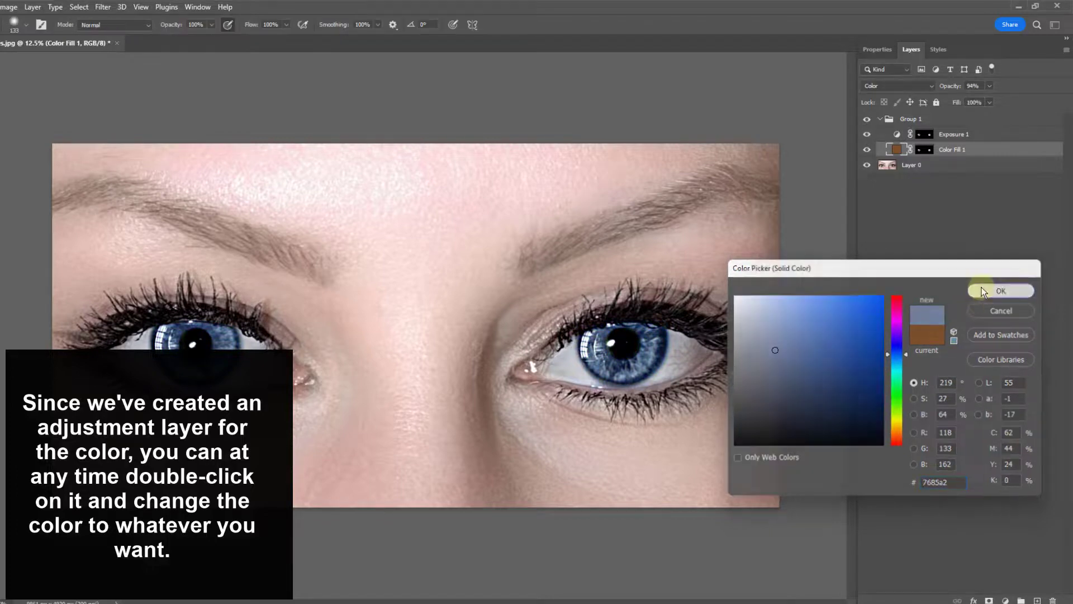
pyautogui.click(881, 120)
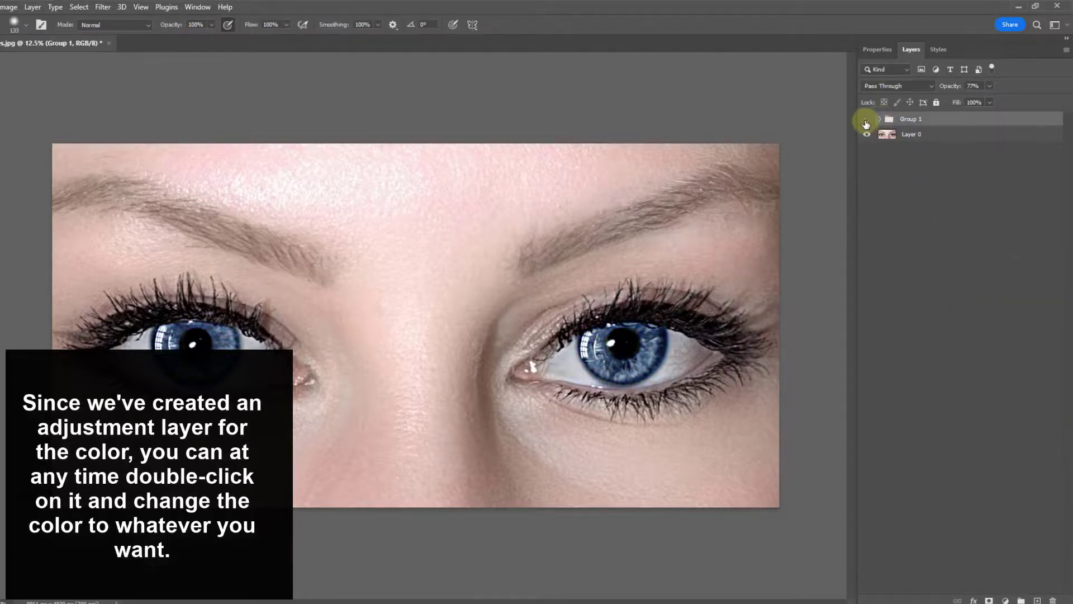
# Compare the original and the blue eyes by repeatedly hiding and showing Group 1 at a smaller zoom.
pyautogui.click(866, 122)
pyautogui.click(867, 122)
pyautogui.click(867, 122)
pyautogui.click(866, 122)
pyautogui.click(867, 123)
pyautogui.click(866, 123)
pyautogui.keyDown('alt'); pyautogui.click(302, 302); pyautogui.keyUp('alt')
pyautogui.click(867, 120)
pyautogui.click(867, 120)
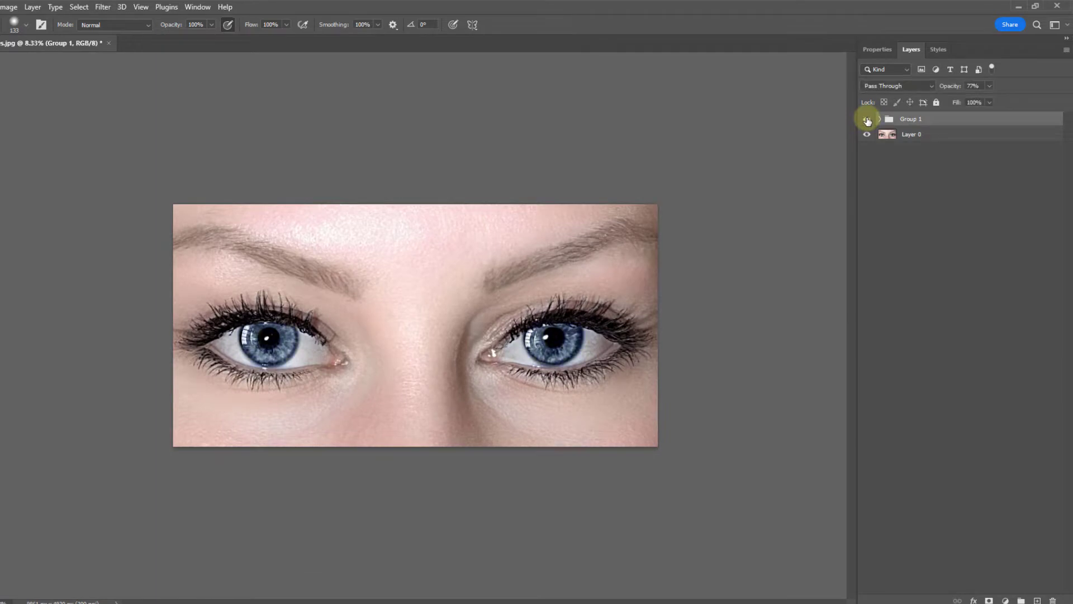
pyautogui.click(867, 120)
pyautogui.click(867, 120)
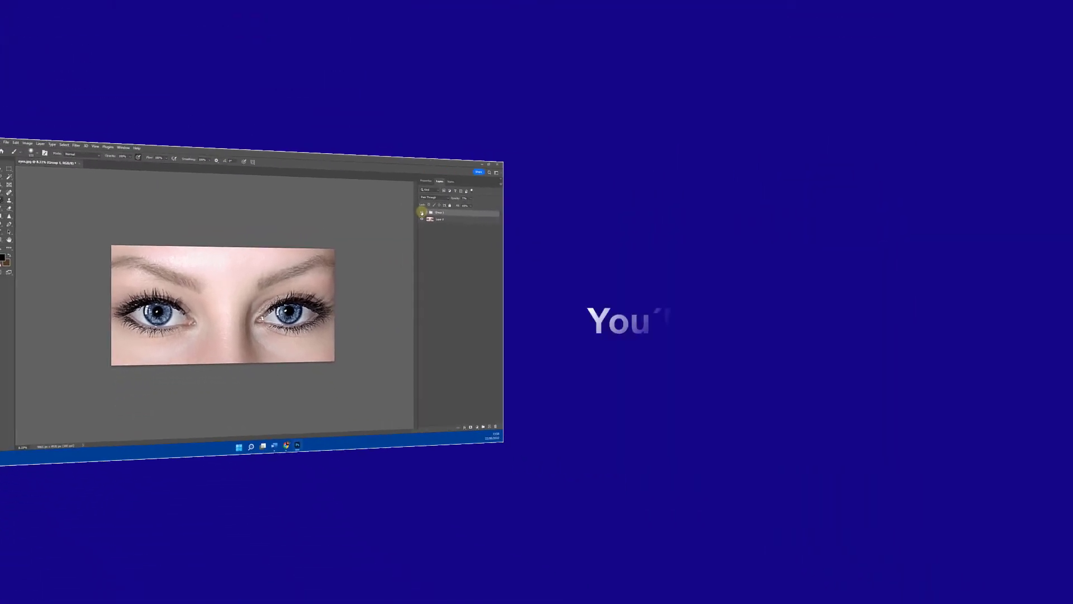
pyautogui.click(423, 213)
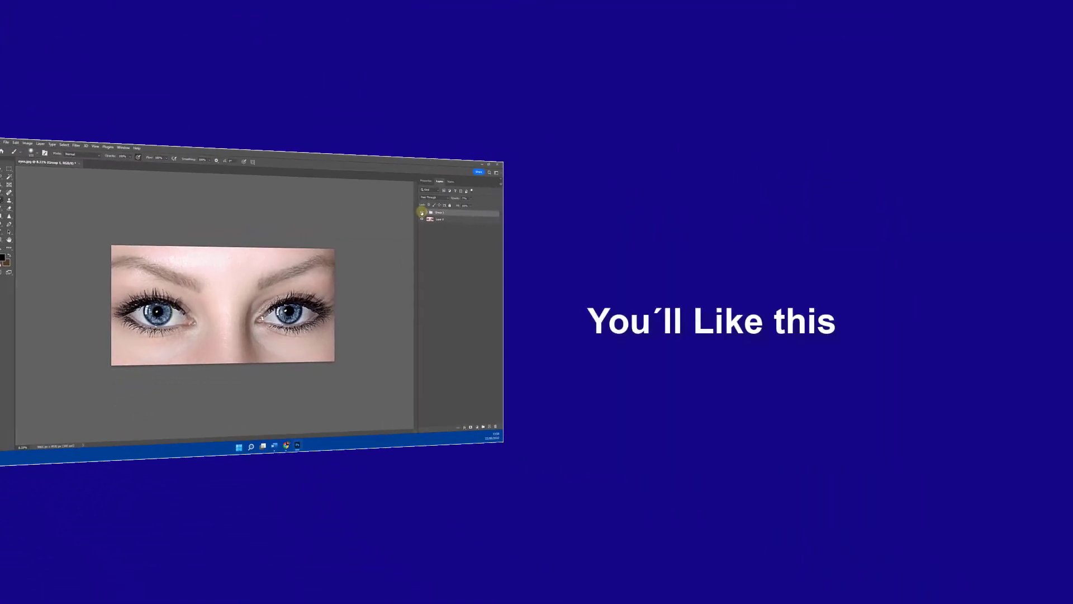